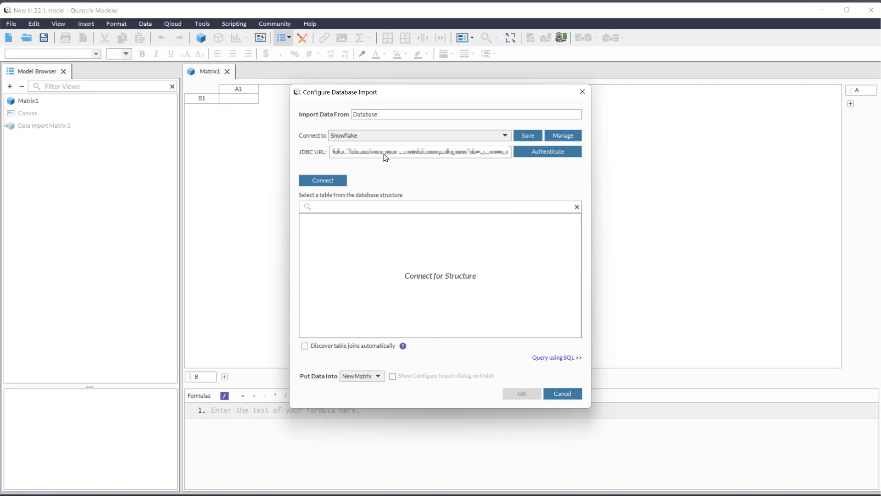
- Connect to the Snowflake database, search its structure for "Super" and import the SuperStore table into a new matrix
click(337, 181)
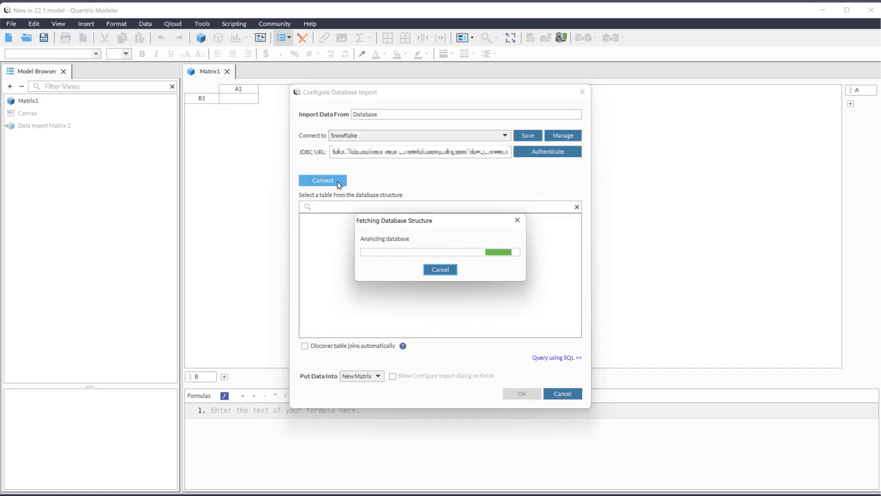
click(374, 204)
text(Super)
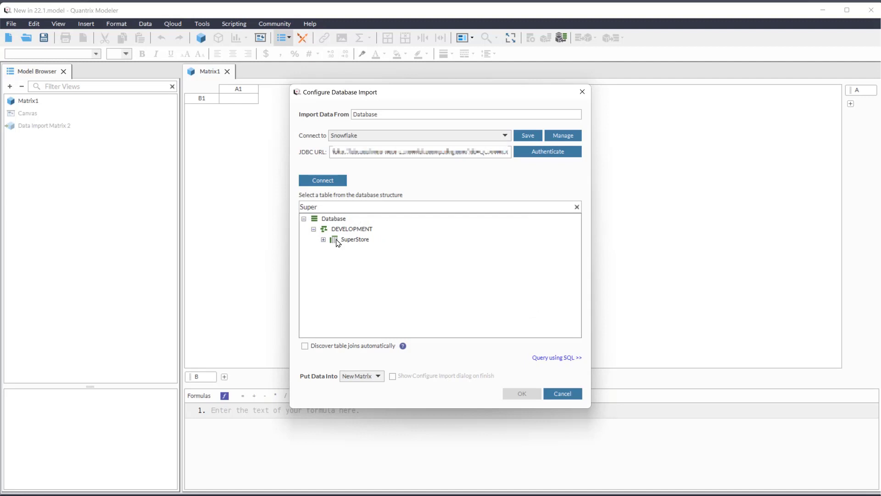
click(336, 239)
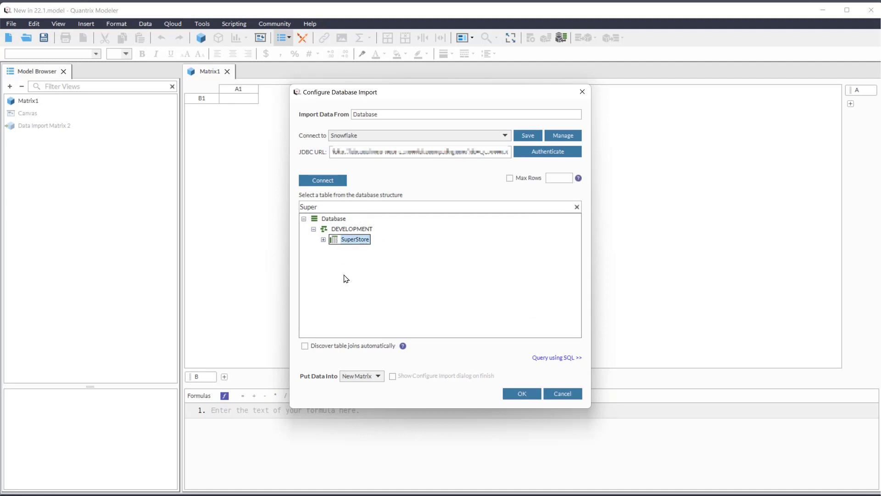
click(527, 395)
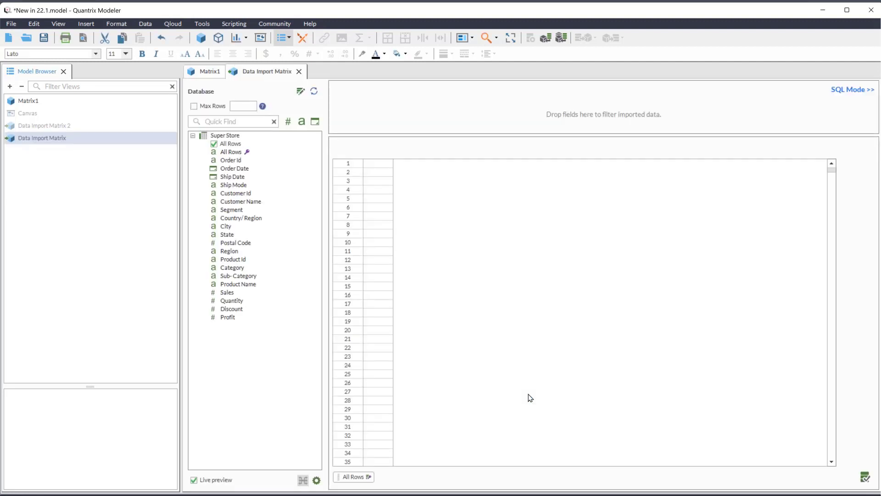
- Add Order Date as a column dimension, binned by year and short month name as two separate categories
drag(241, 168, 849, 189)
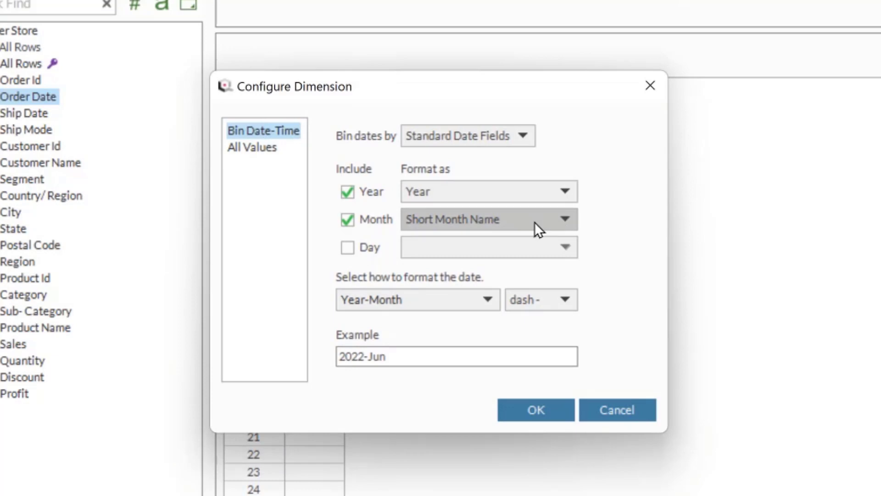
click(484, 305)
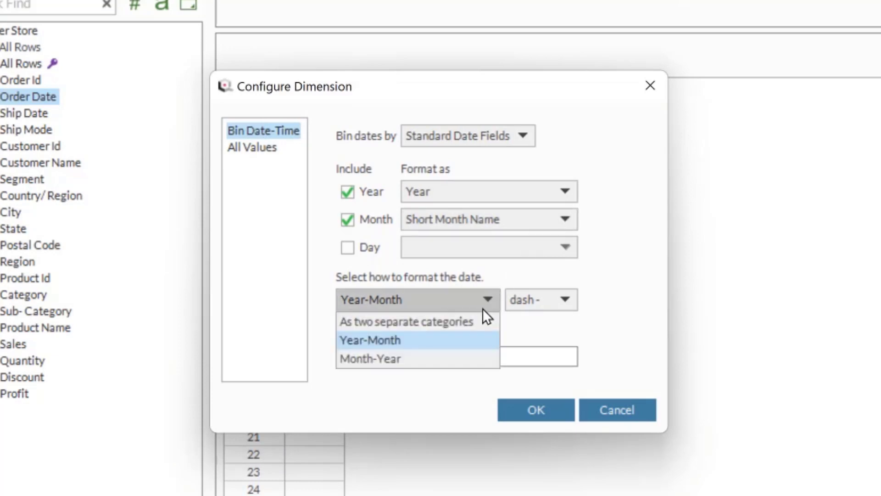
click(459, 323)
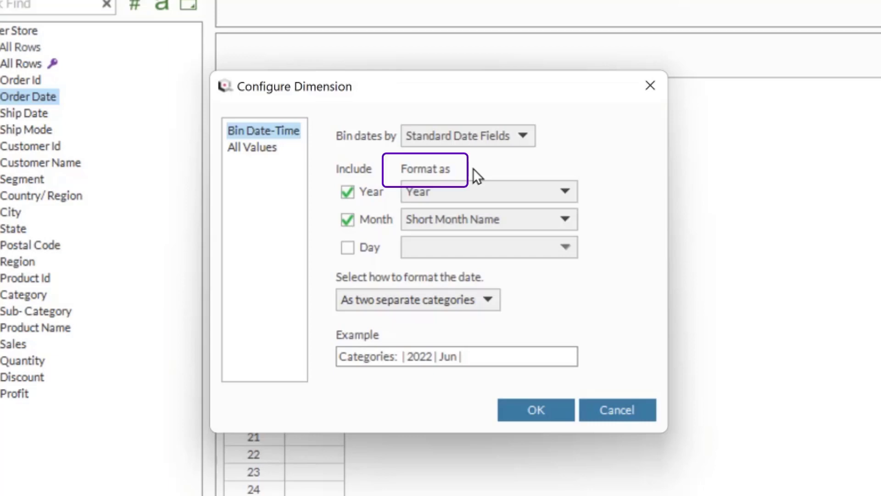
click(556, 405)
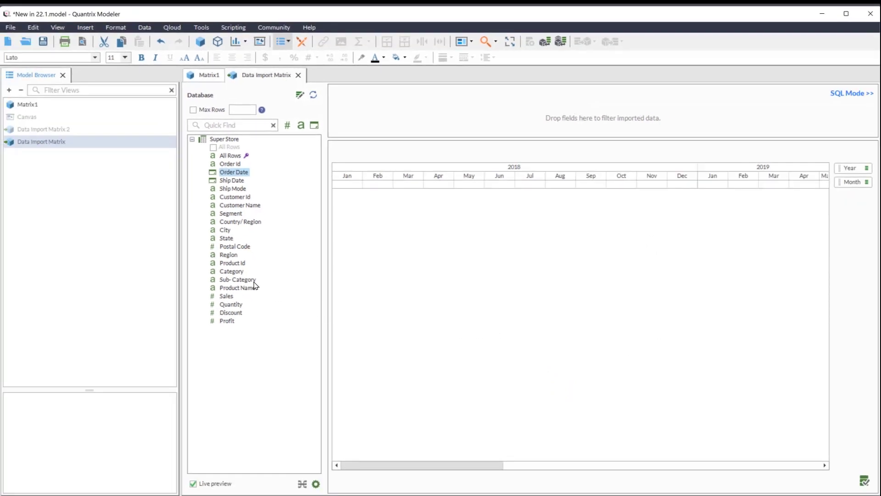
- Arrange Segment, Category and Sub-Category as nested row dimensions, add Sales as the data field and finish the import layout
drag(250, 281, 391, 480)
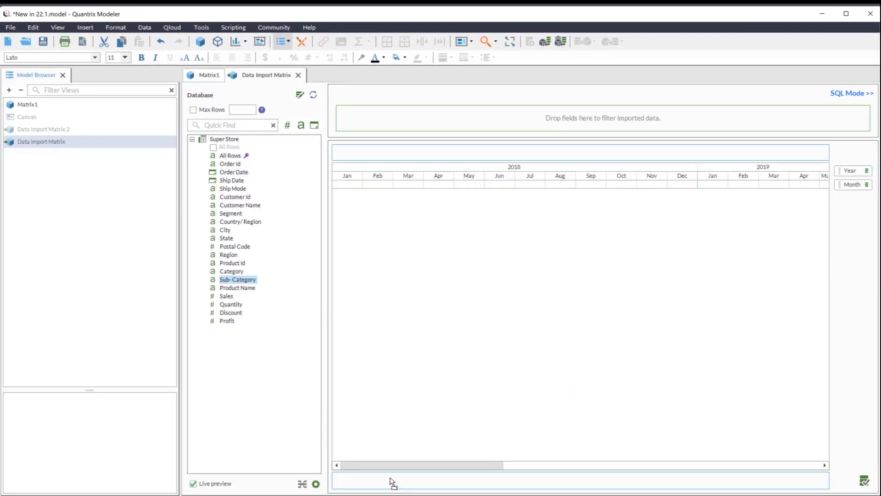
drag(231, 271, 340, 266)
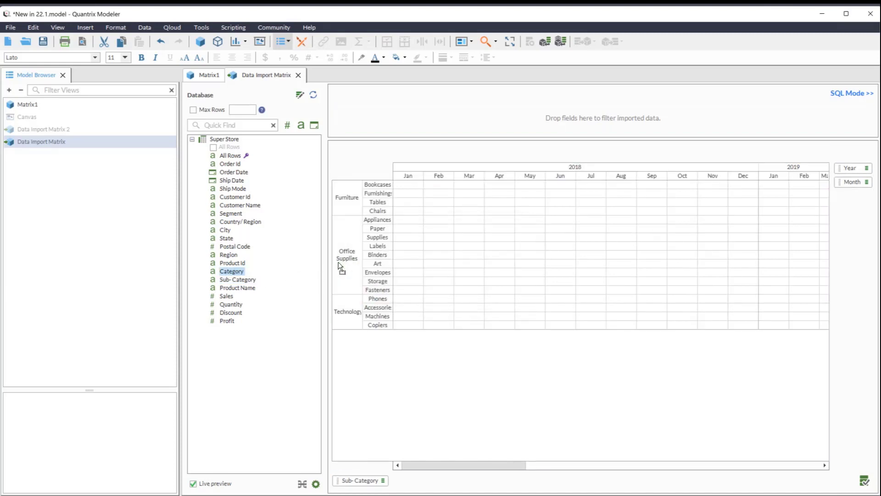
drag(236, 213, 339, 240)
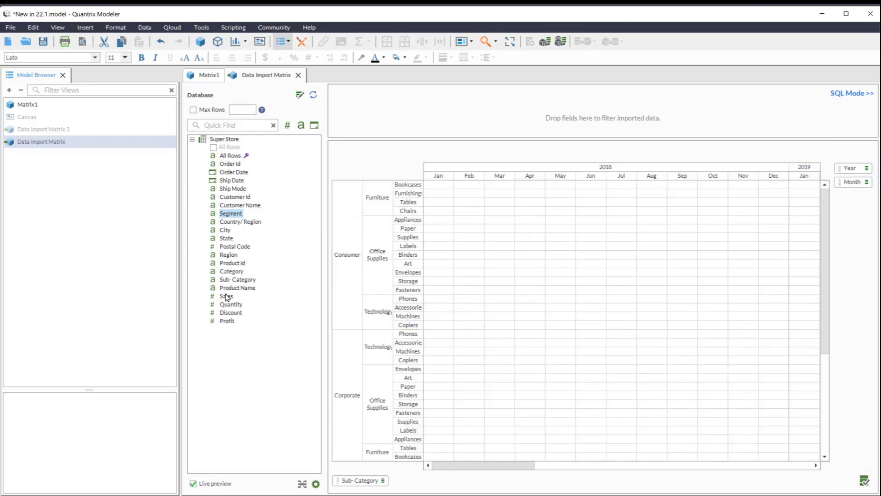
drag(226, 296, 475, 334)
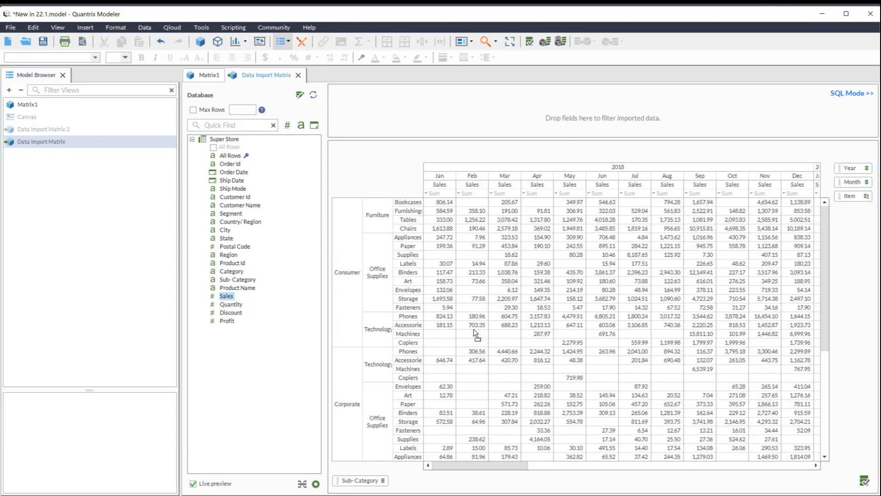
click(865, 480)
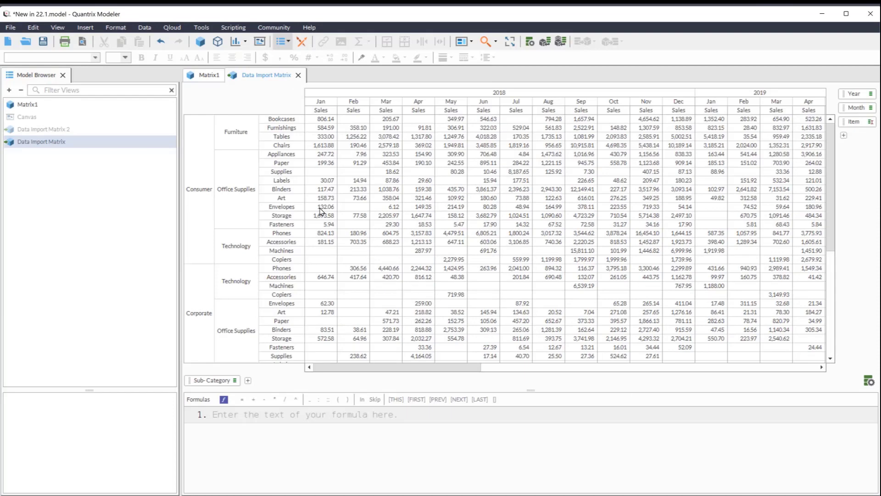
- Add a sum item to Consumer's Furniture group and summarize Consumer's Office Supplies group with its raw data hidden
click(251, 146)
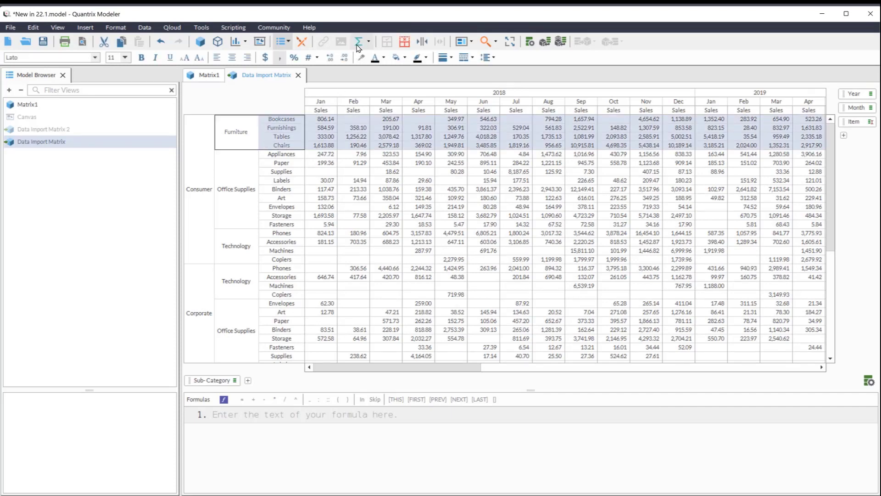
click(357, 45)
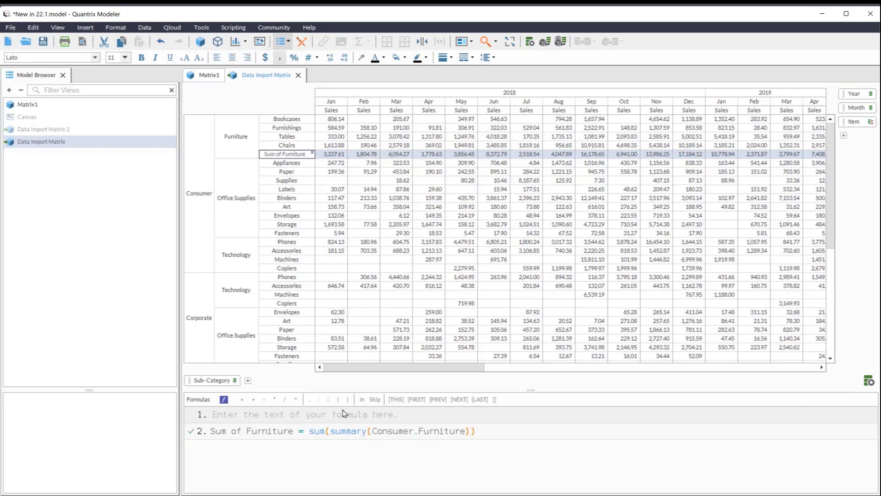
mouse_move(252, 168)
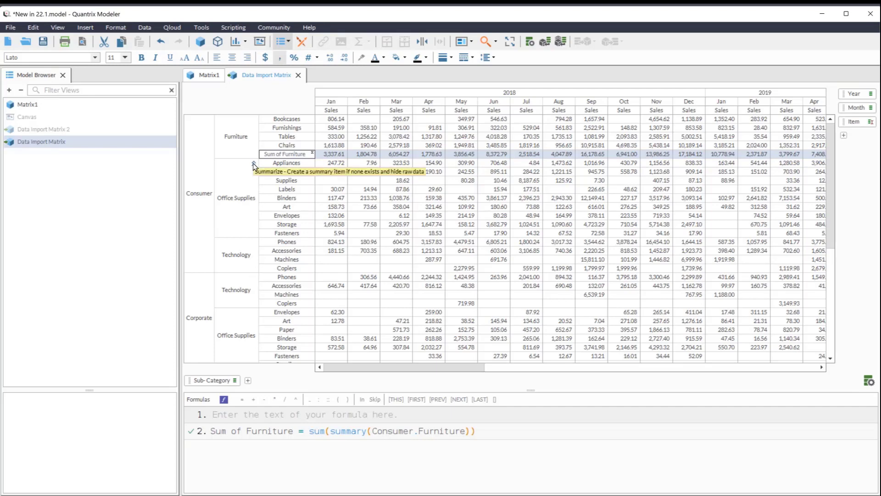
click(253, 164)
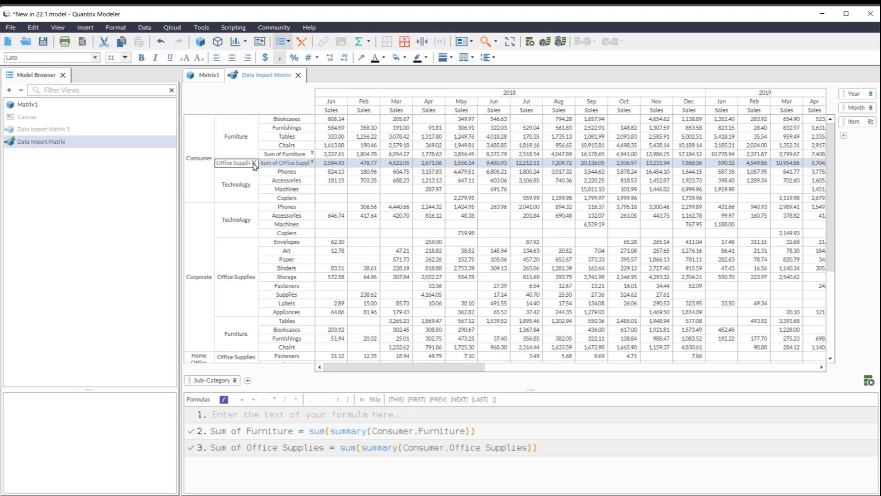
click(254, 163)
click(254, 163)
- Examine the sum function in the Sum of Office Supplies formula
click(354, 447)
drag(356, 446, 340, 446)
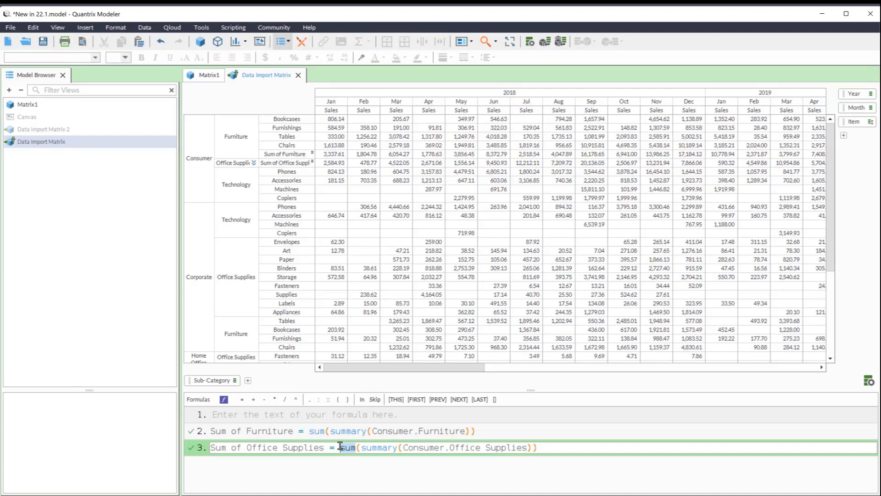
scroll(340, 446, right, 1)
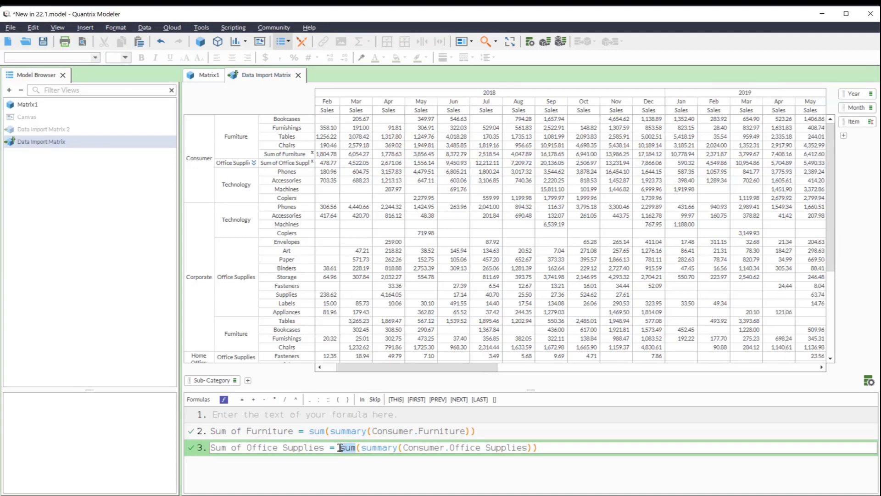
click(340, 446)
key(Escape)
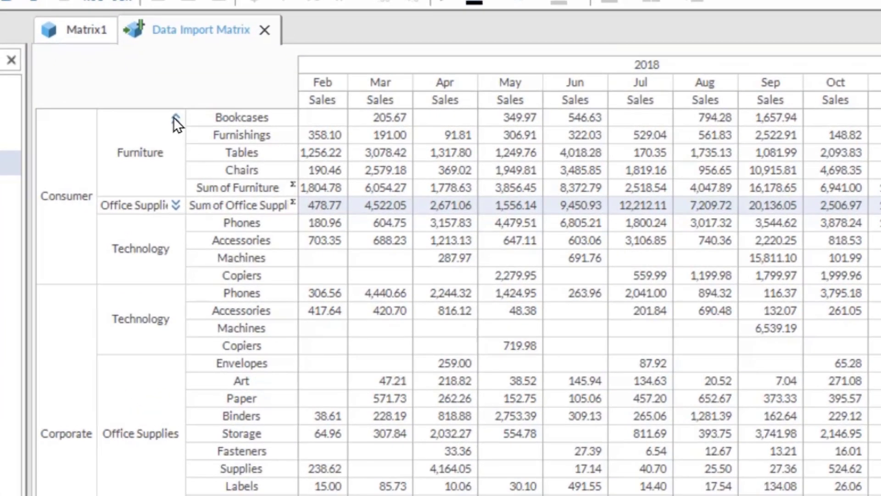
- Summarize the Furniture and Technology groups under Consumer and the Technology group under Corporate
click(175, 118)
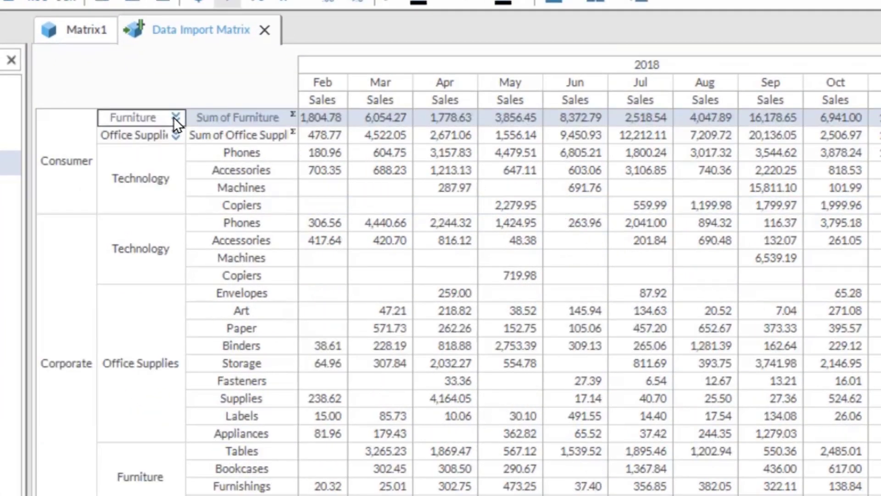
click(176, 152)
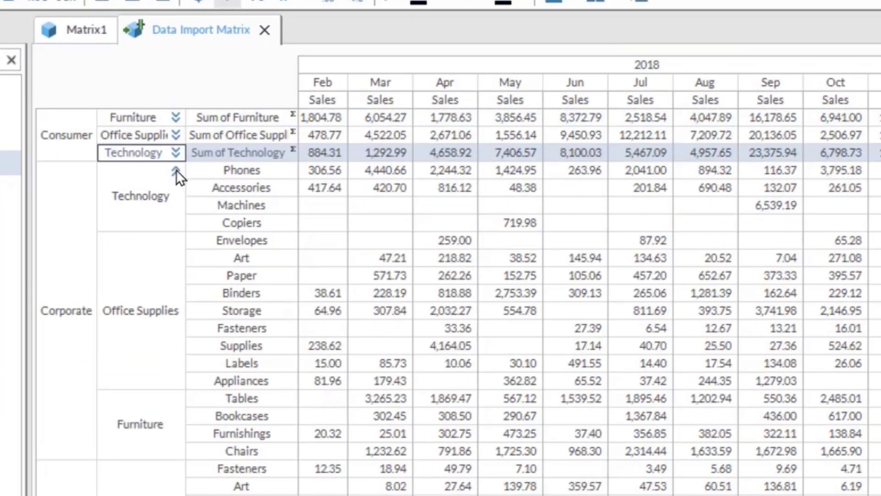
click(175, 171)
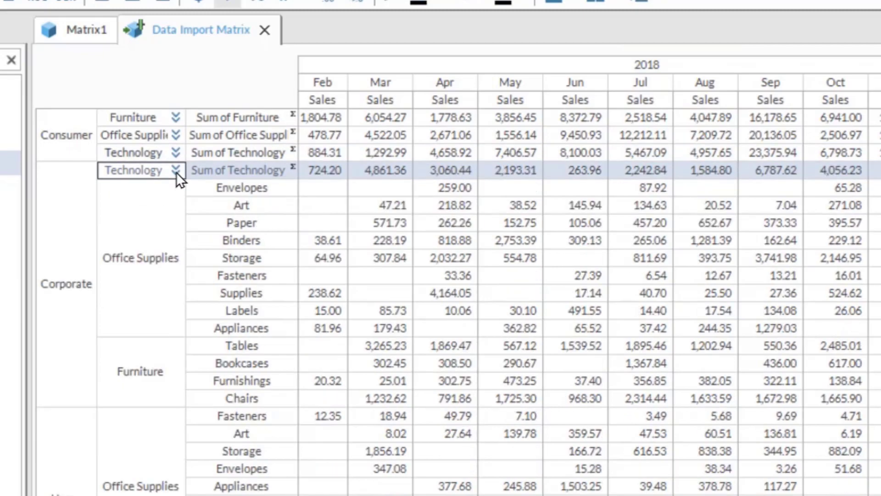
- Expand the summarized Corporate and Consumer category groups to their raw data, and toggle the summary of the whole Consumer segment
click(177, 171)
click(175, 153)
click(176, 135)
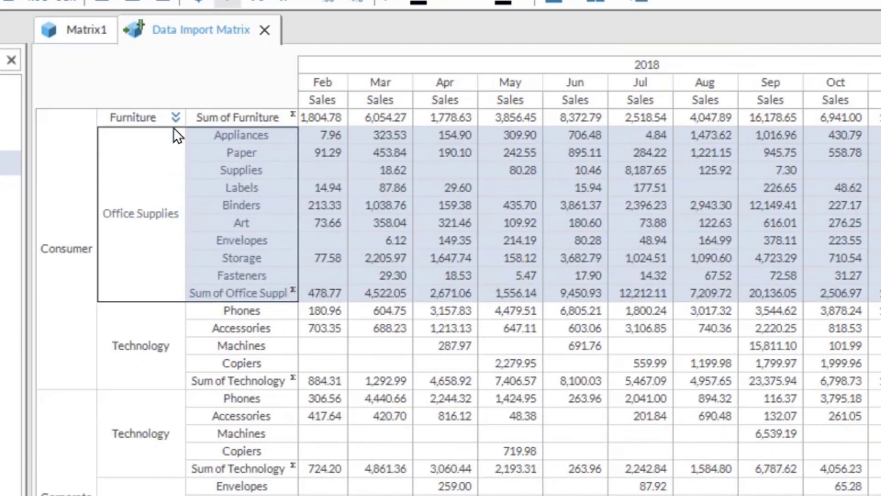
click(176, 117)
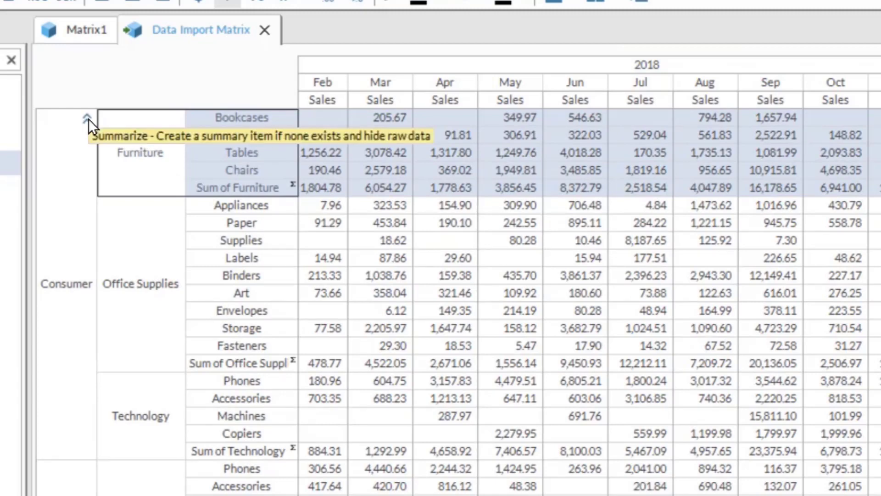
click(88, 119)
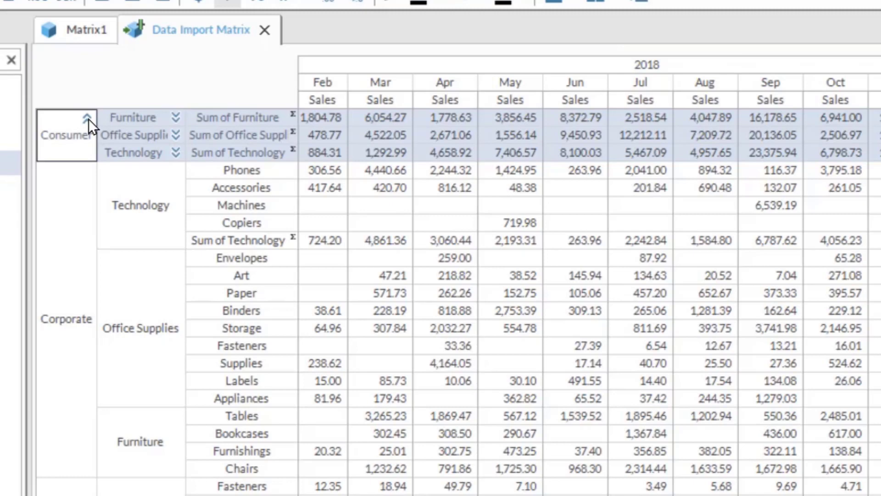
click(87, 119)
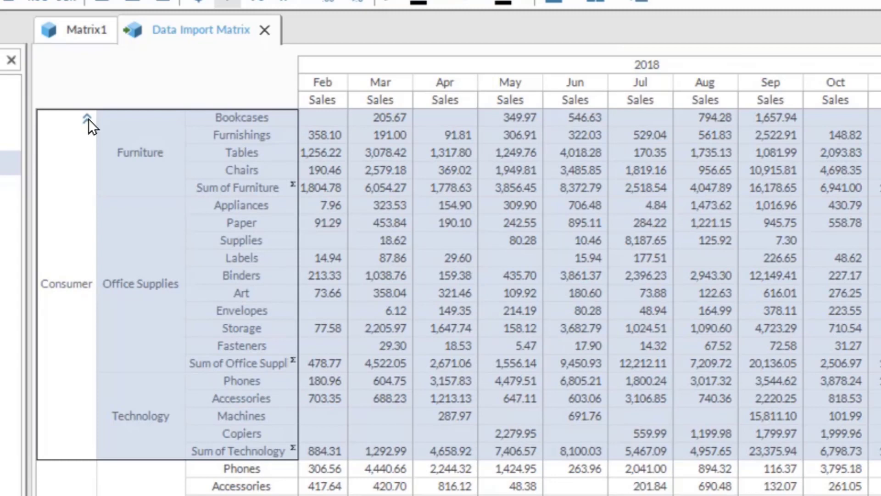
- Summarize the category groups in all segments and the months of every year, keeping only 2021 expanded by month
mouse_move(146, 134)
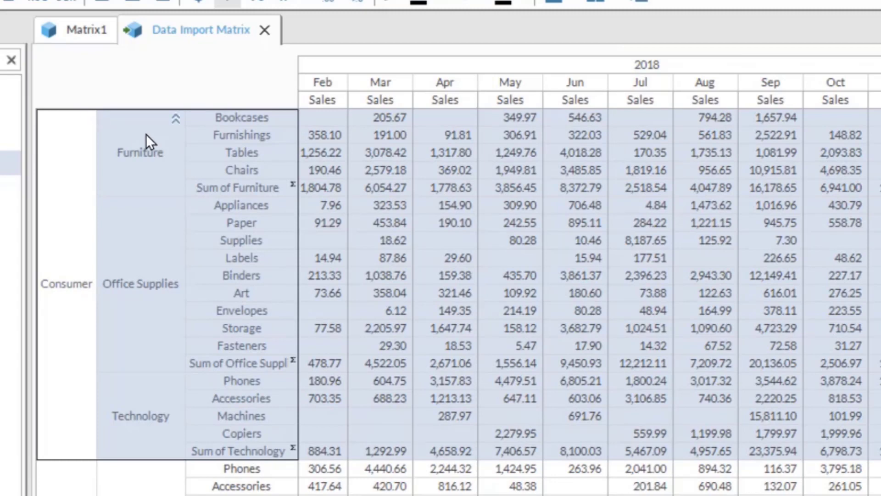
click(177, 119)
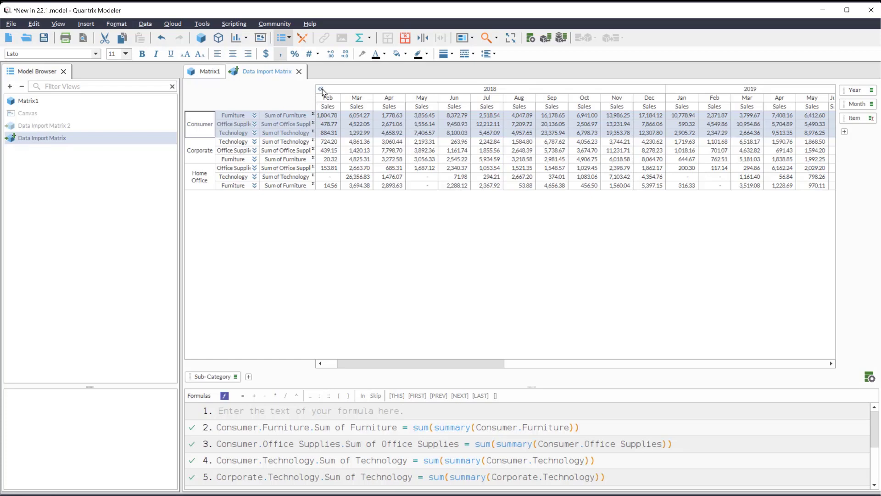
click(323, 89)
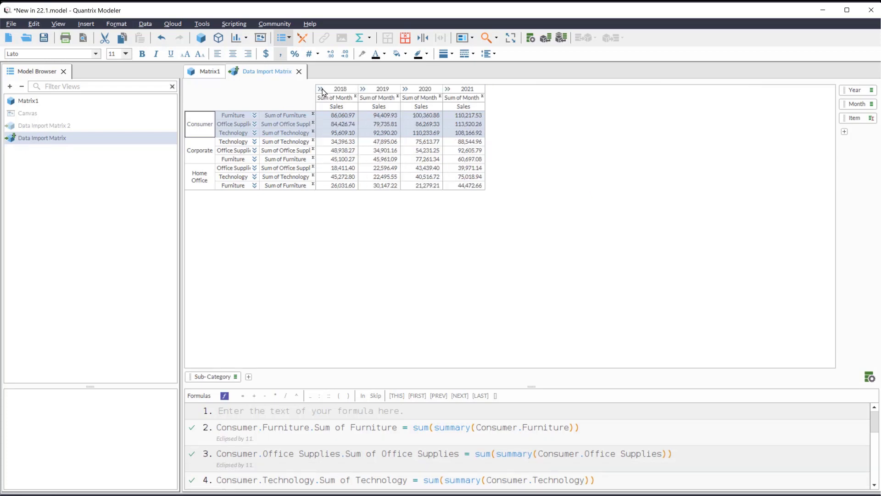
click(448, 90)
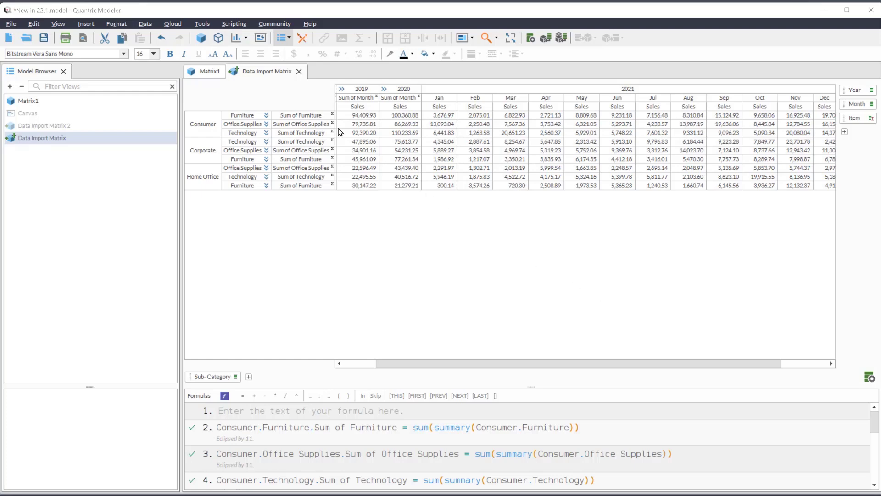
- Start another database import, choose the saved Snowflake connection and review the list of available connections
click(145, 23)
click(242, 38)
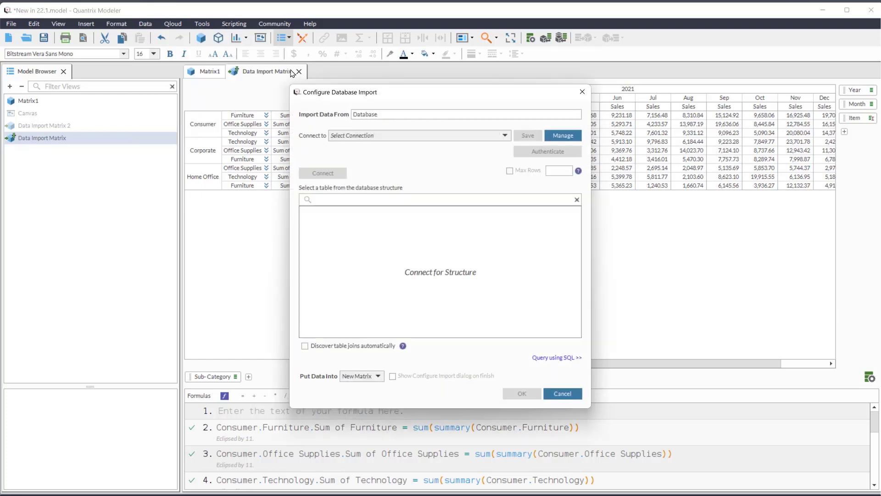
click(435, 135)
click(428, 153)
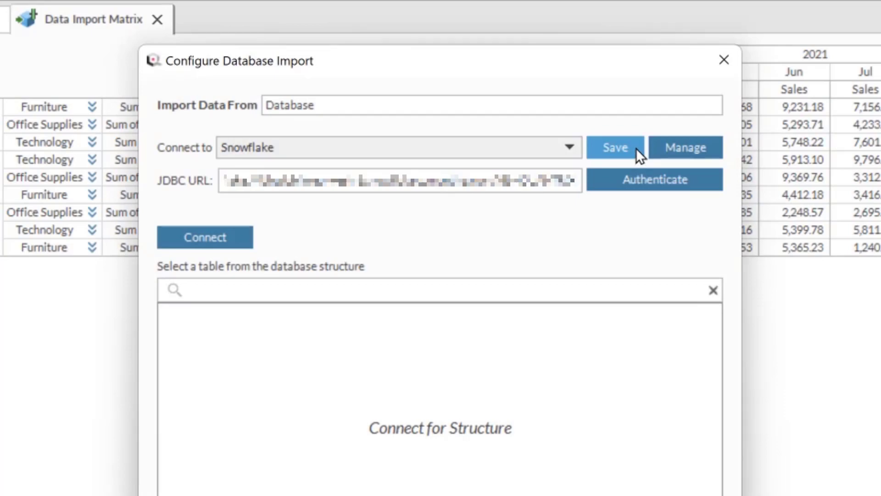
click(573, 152)
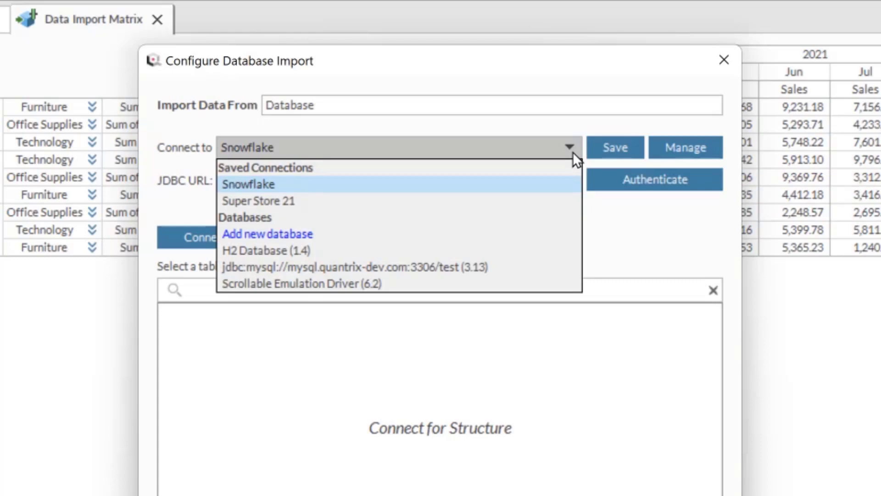
click(572, 152)
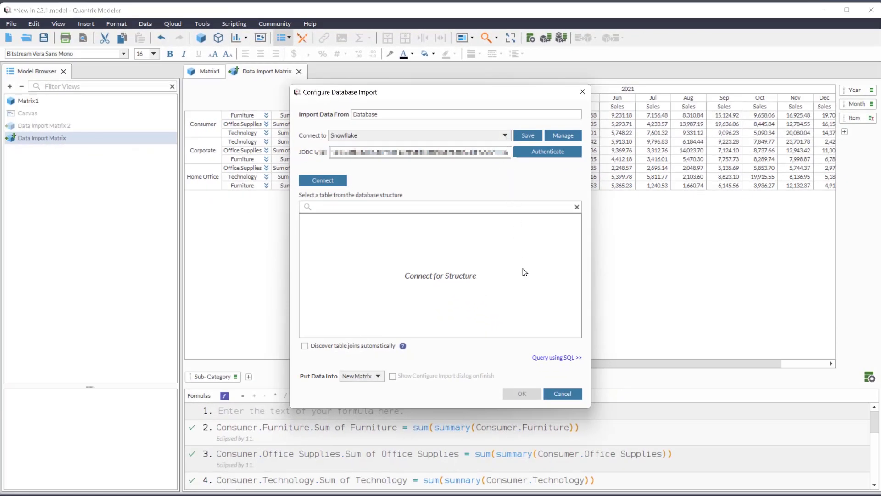
- Cancel the database import and open the Credentials Manager
click(577, 391)
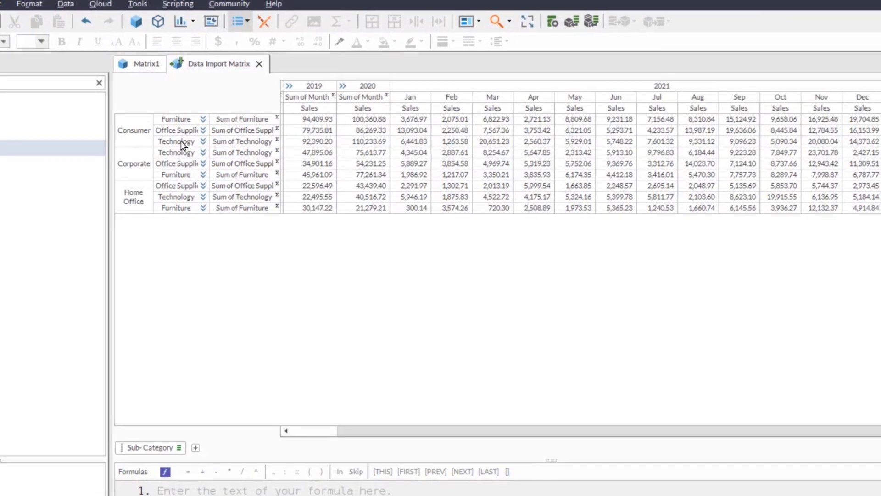
click(138, 4)
mouse_move(174, 24)
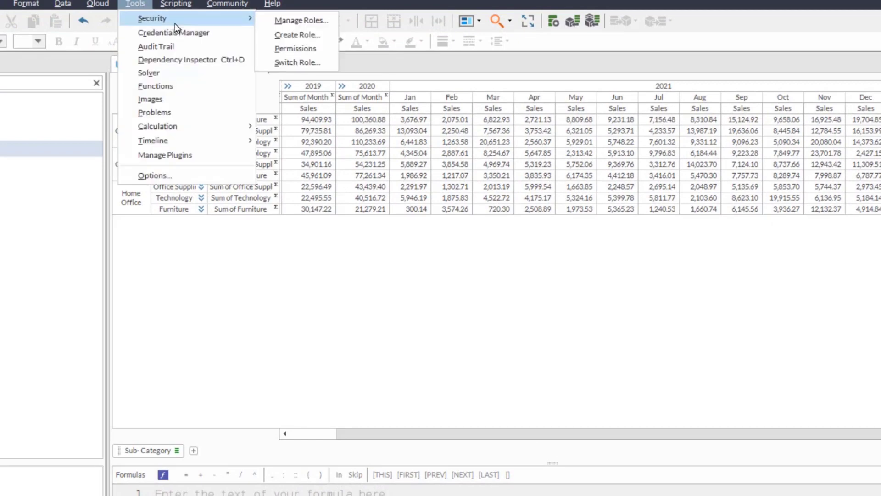
click(216, 31)
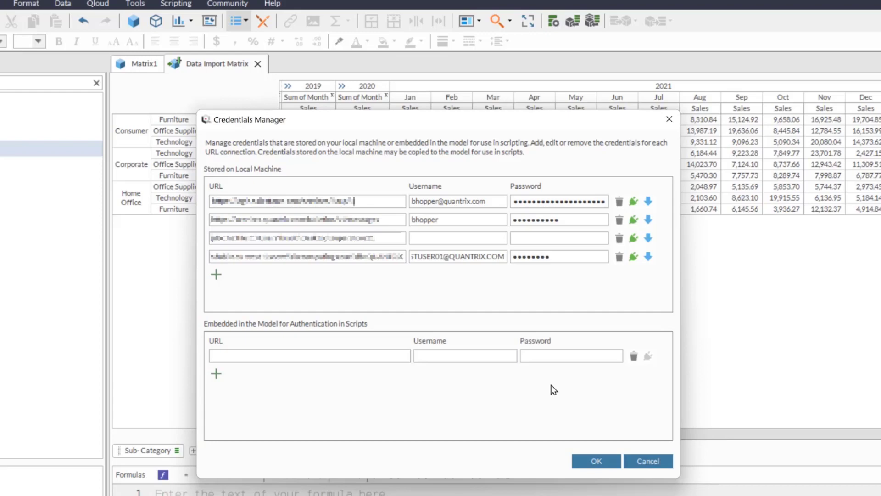
- Test the locally stored Snowflake credentials and embed a copy of them in the model for authentication in scripts
click(634, 257)
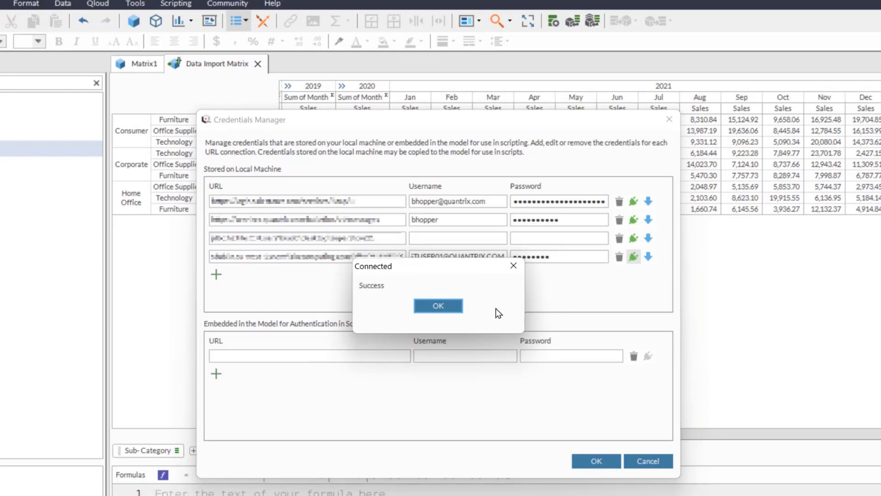
click(445, 306)
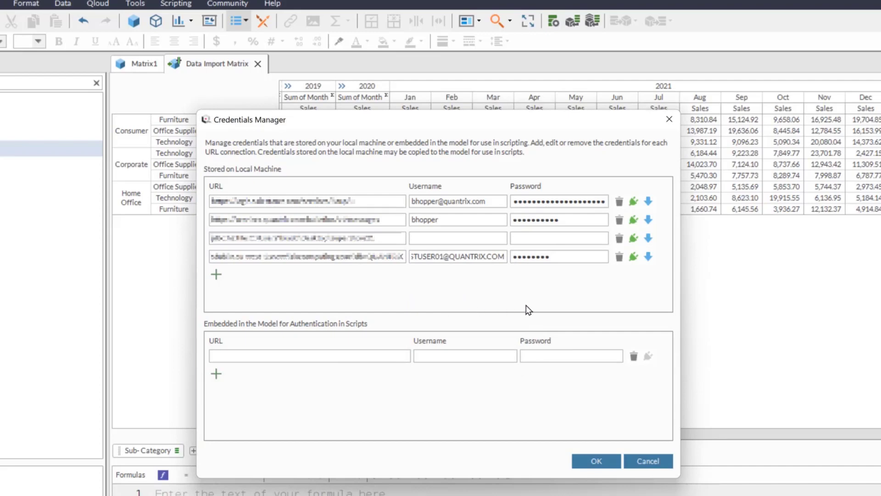
click(647, 257)
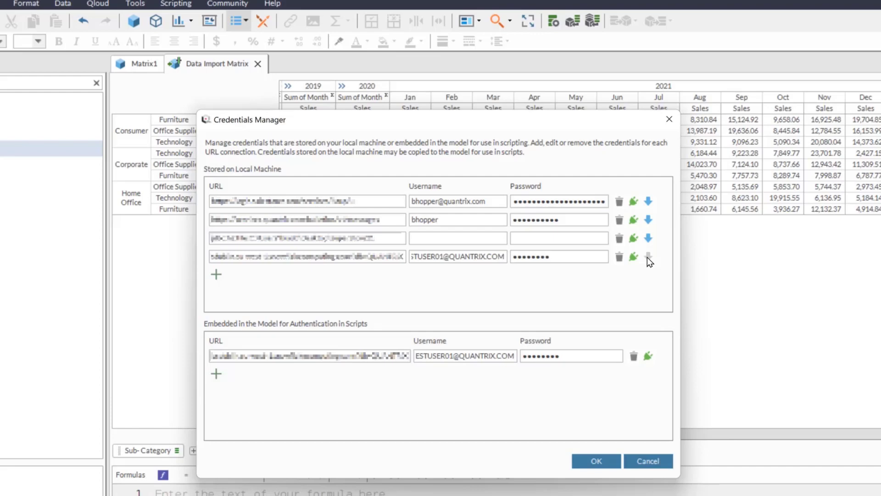
click(592, 460)
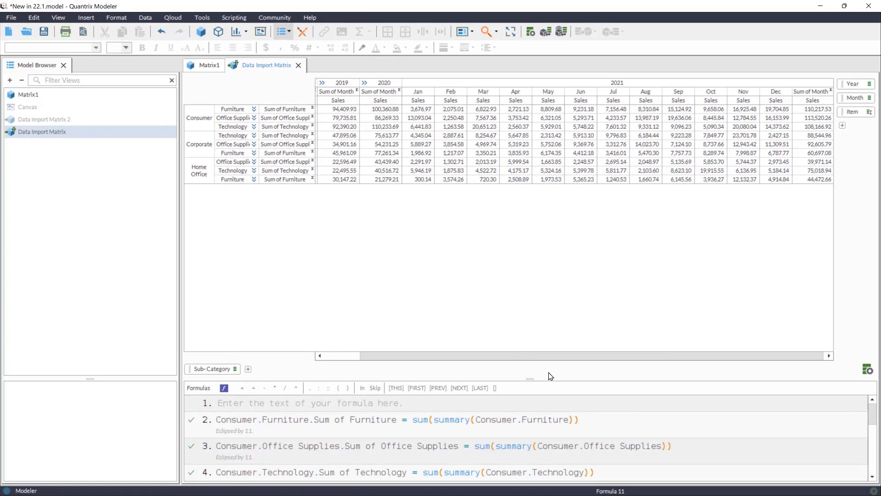
- Apply the Script Show perspective and bring up the New Embedded Way script
click(472, 33)
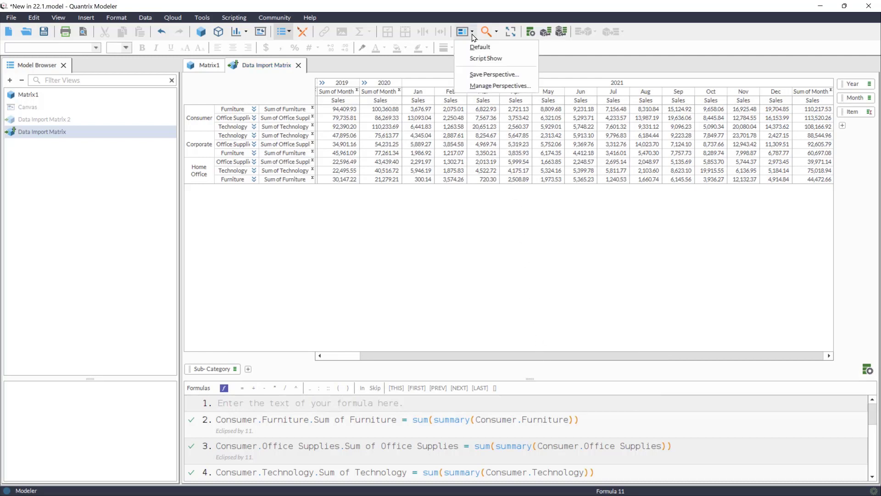
click(484, 58)
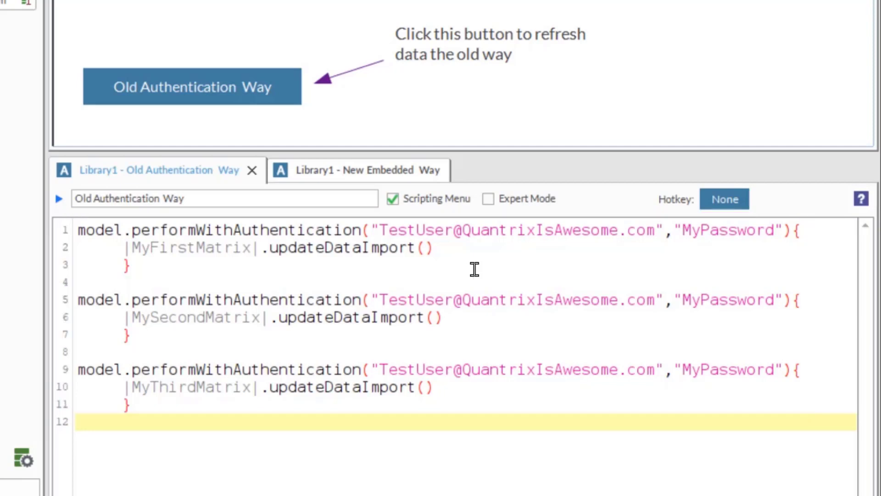
click(371, 169)
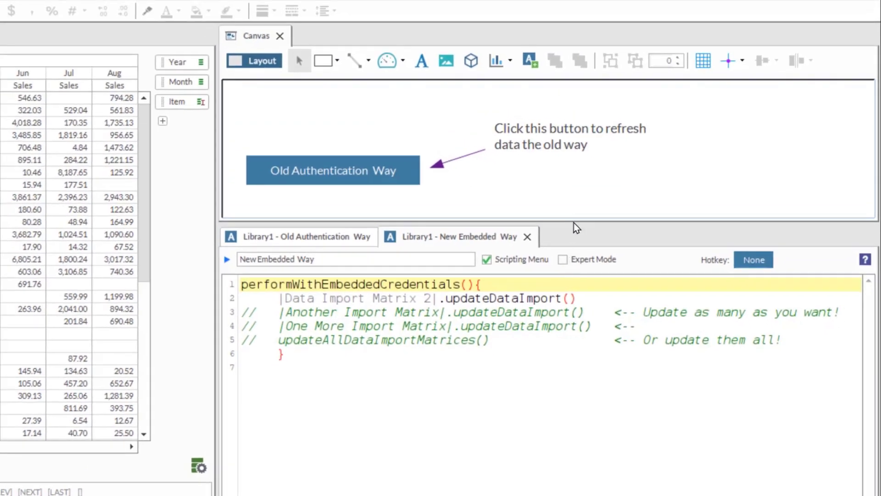
- Enlarge the canvas area and add a button labelled "Refresh!" below the existing one that runs the New Embedded Way script
drag(574, 223, 576, 292)
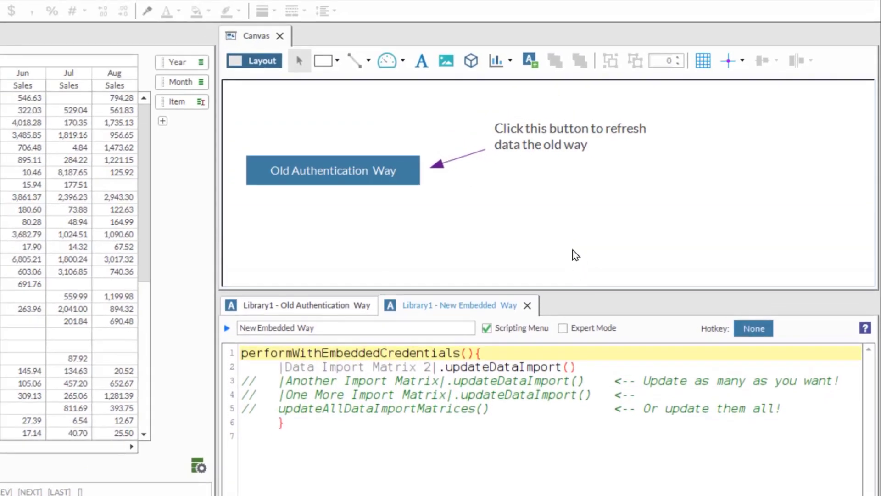
click(532, 64)
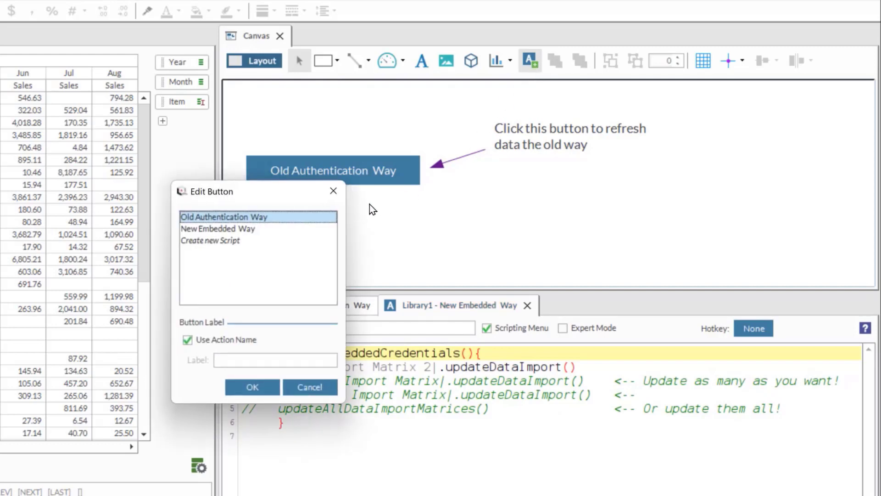
click(243, 227)
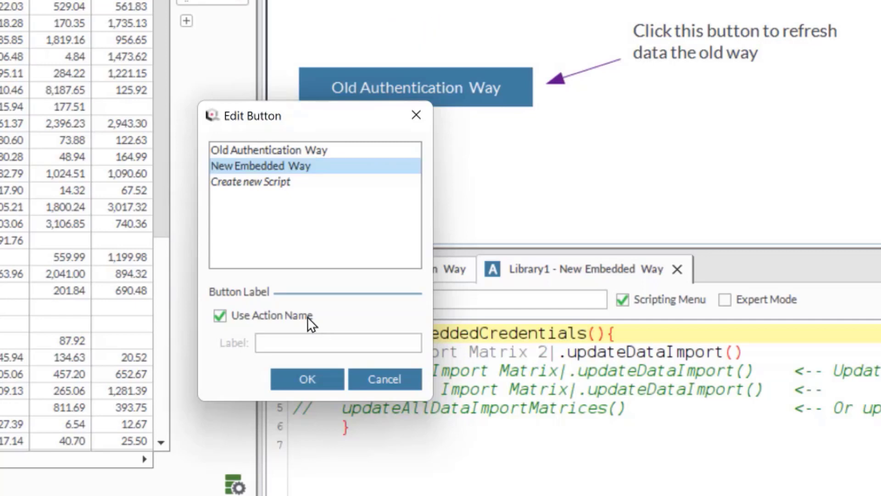
click(308, 317)
text(Refresh!)
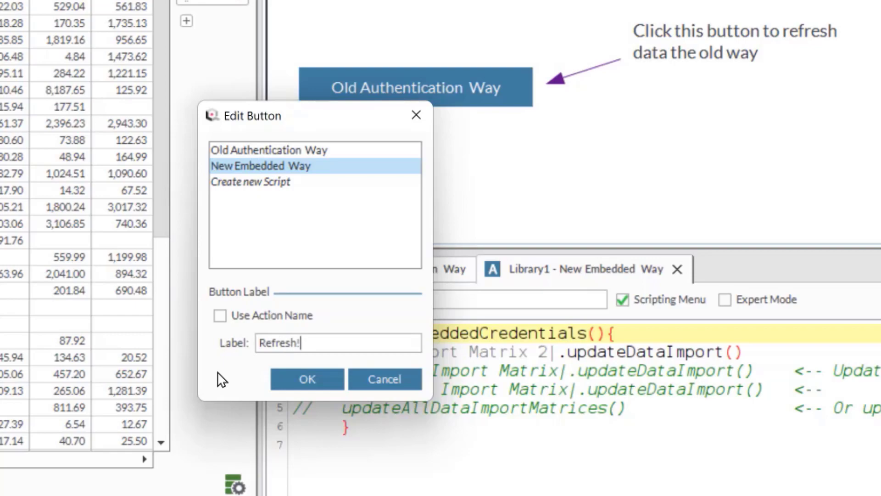
click(335, 380)
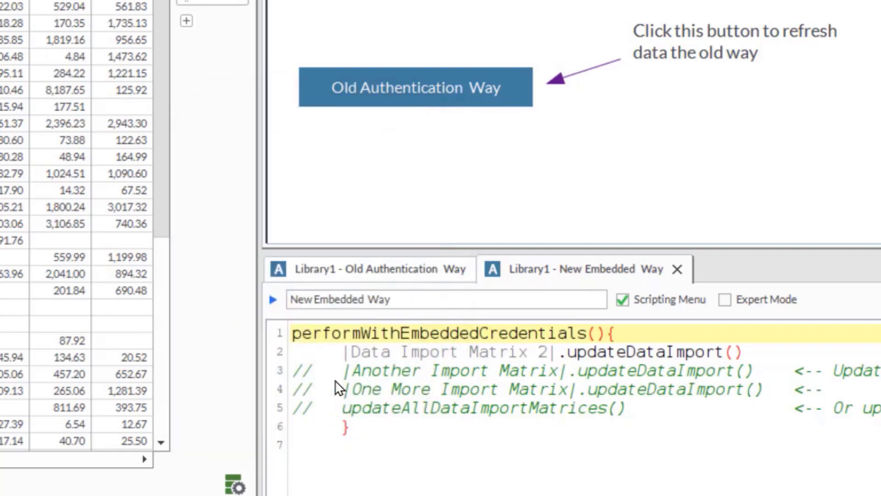
click(313, 173)
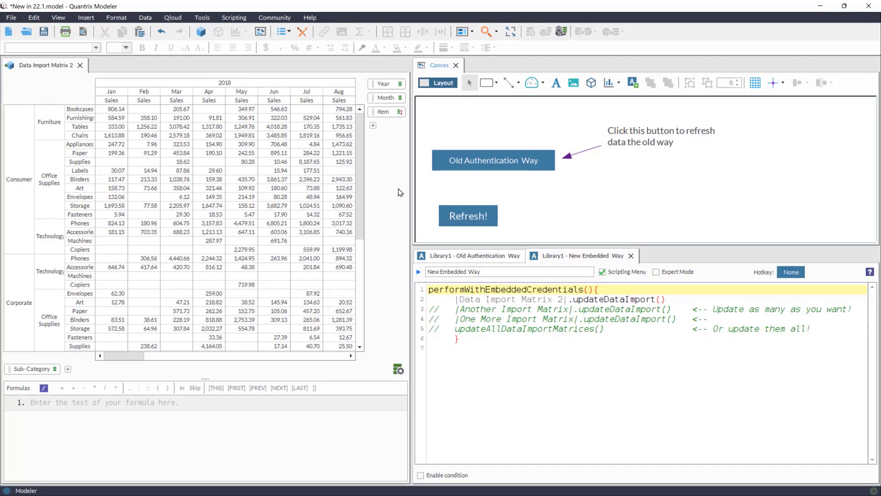
- Delete the year 2018 from Data Import Matrix 2 and re-import its data with the canvas's Refresh! button in Interact mode
click(246, 84)
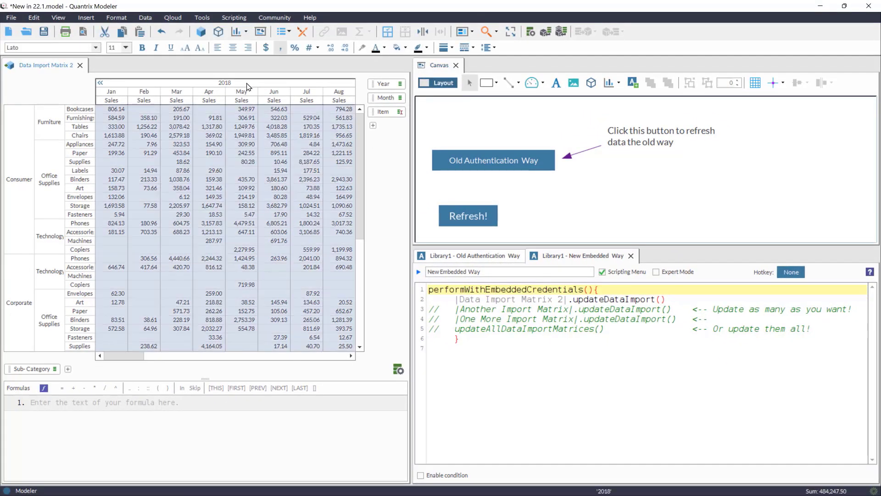
key(Delete)
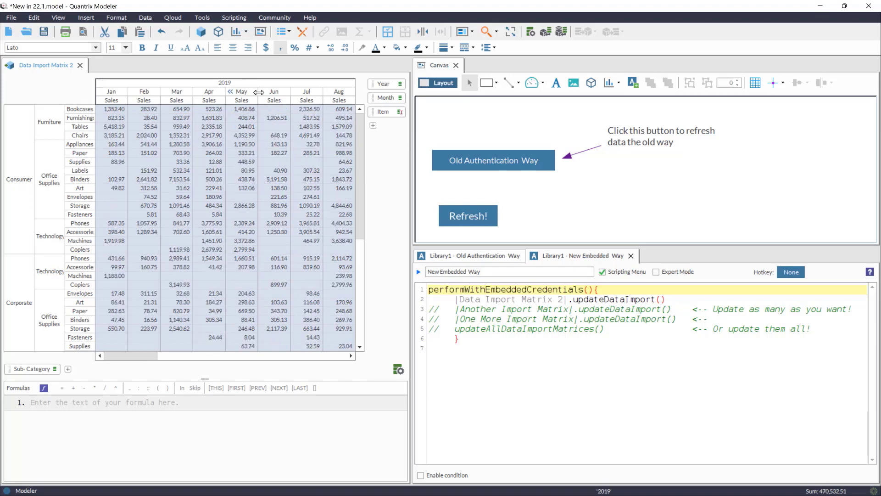
click(437, 84)
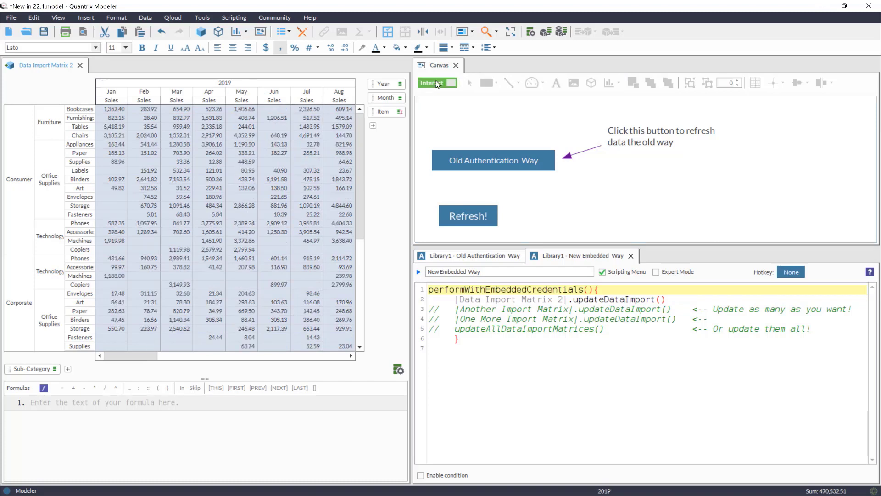
click(483, 223)
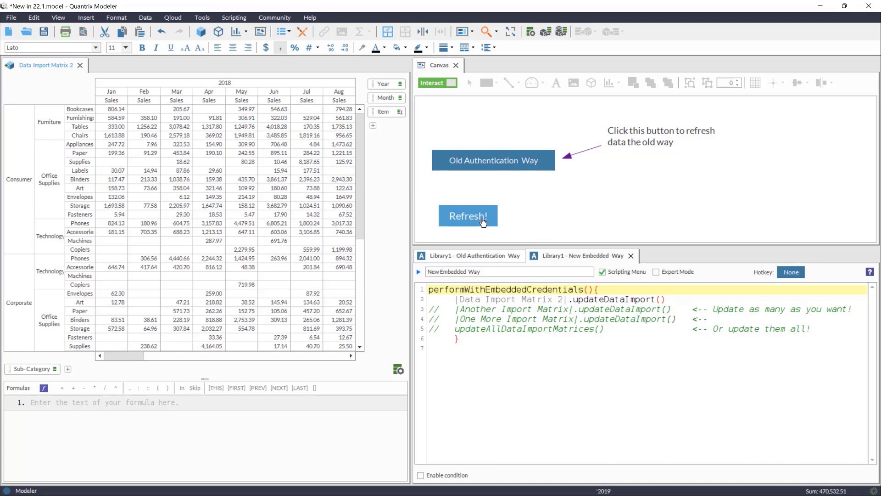
click(483, 222)
- Close the New in 22.1 model without saving its changes
click(11, 17)
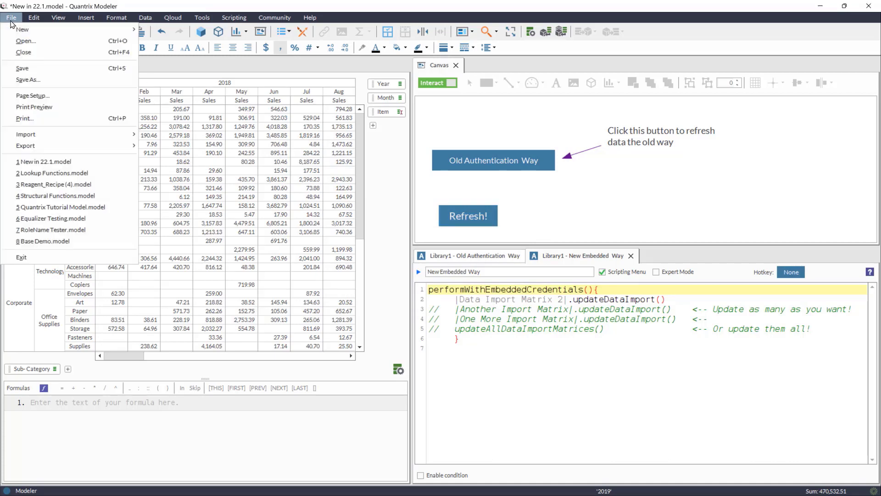
click(26, 54)
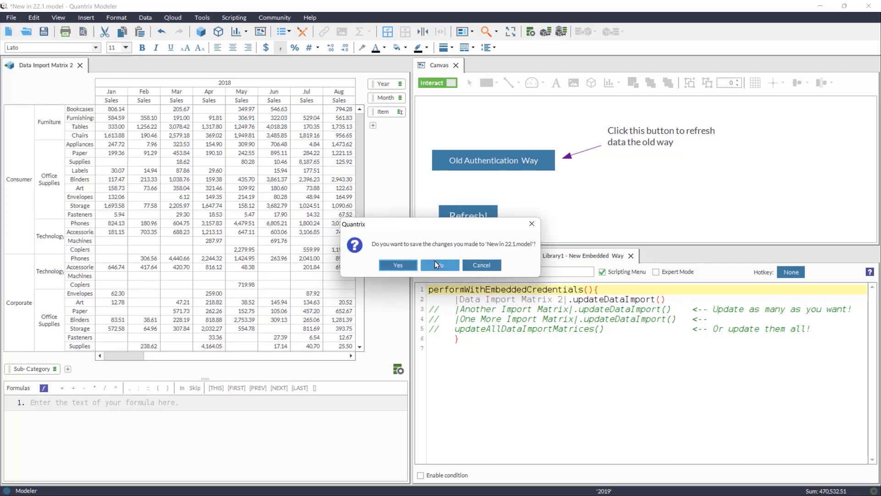
click(436, 263)
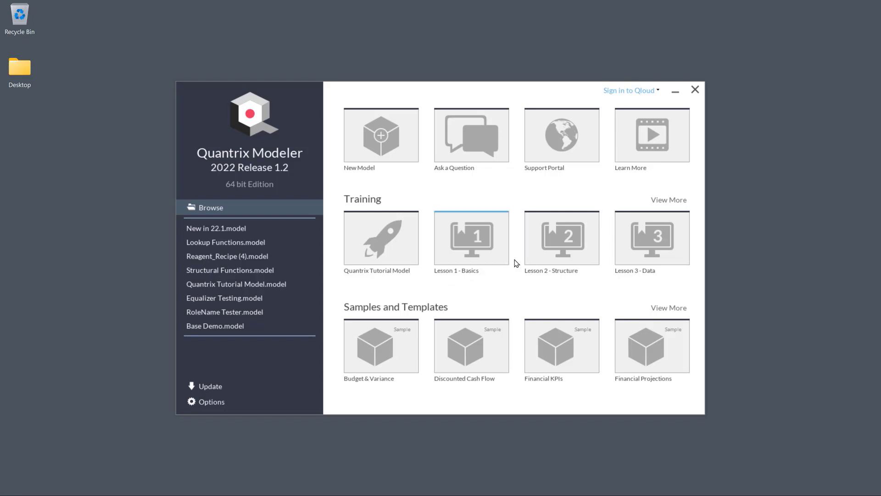
- Sign in to Qloud through the browser with the username and account password, and grant Quantrix Modeler access to the account
click(640, 92)
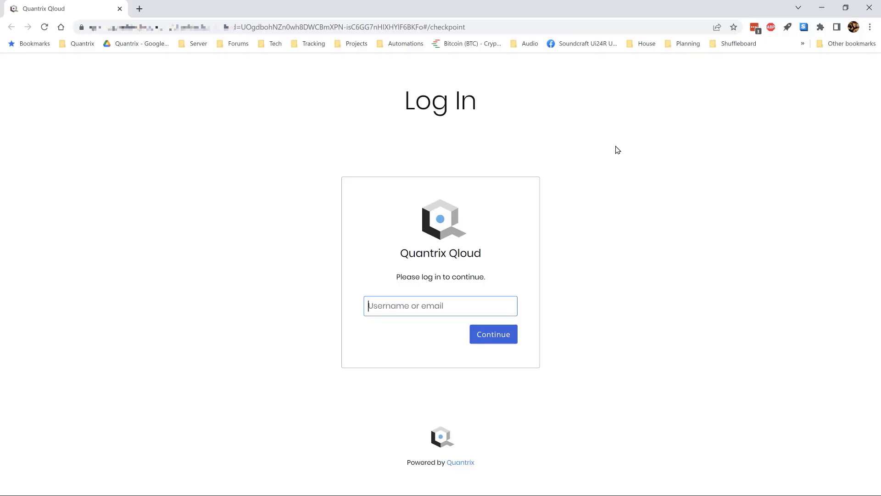
text(????????)
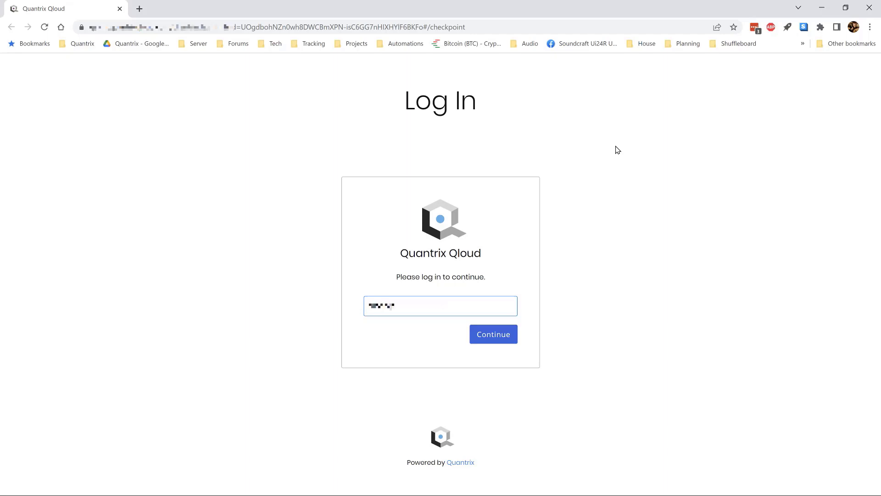
text(?????????????)
click(474, 333)
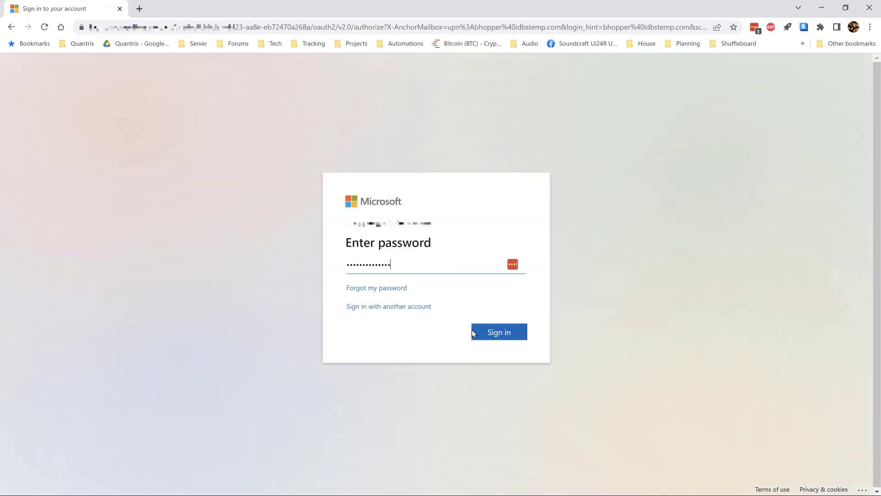
click(475, 334)
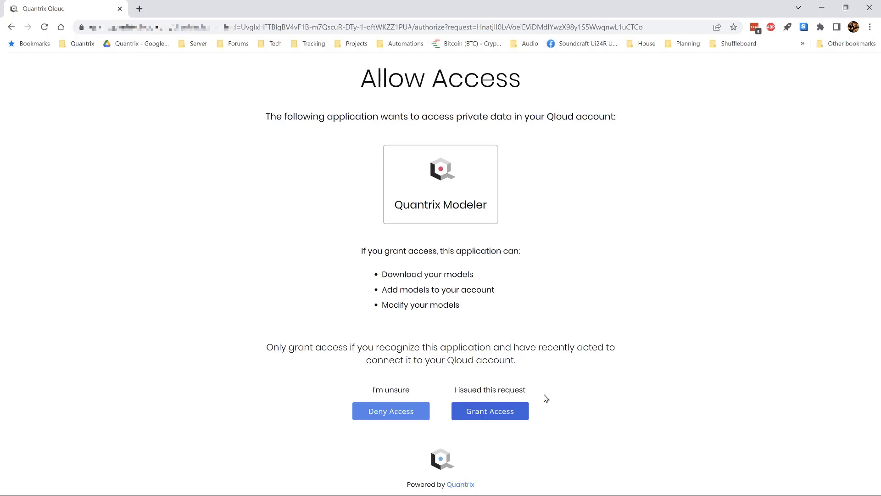
click(521, 411)
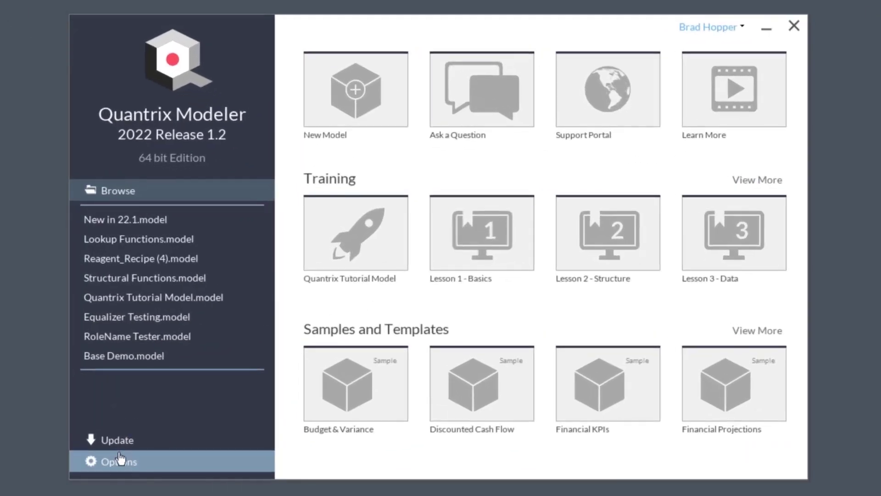
- Check the Qloud server URL in the program options and close the options
click(118, 459)
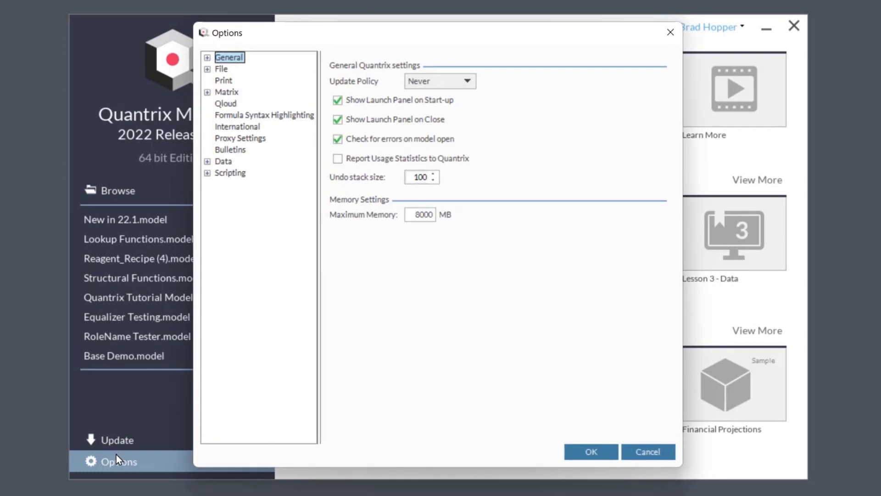
click(229, 103)
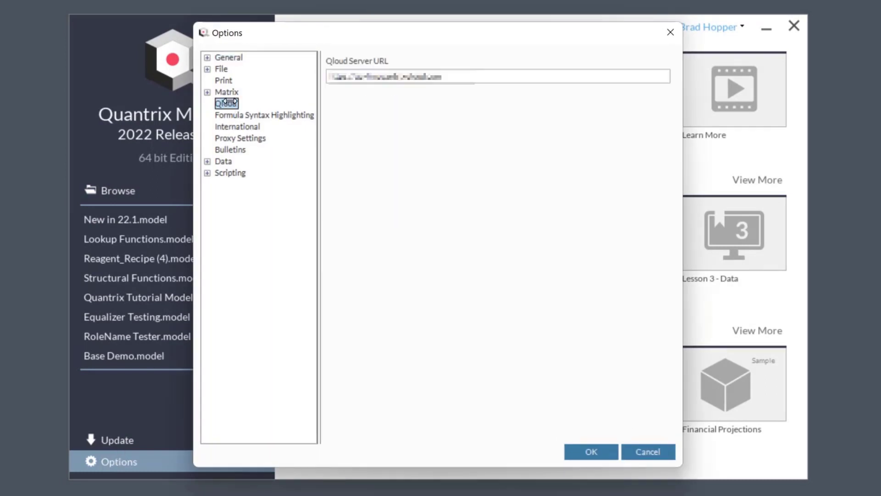
click(607, 453)
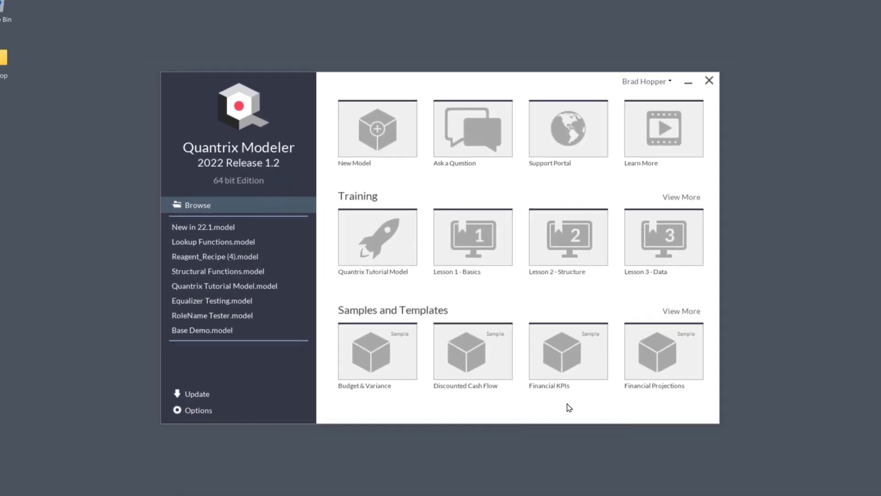